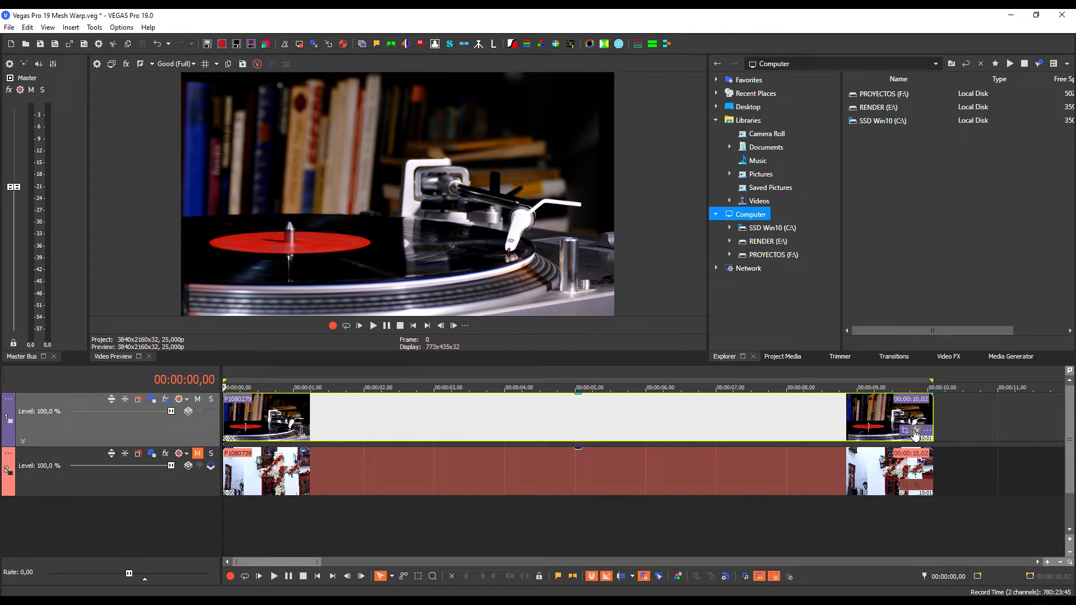
- Add the VEGAS Mesh Warp effect to the turntable clip and move its settings window clear of the video preview
left_click(917, 431)
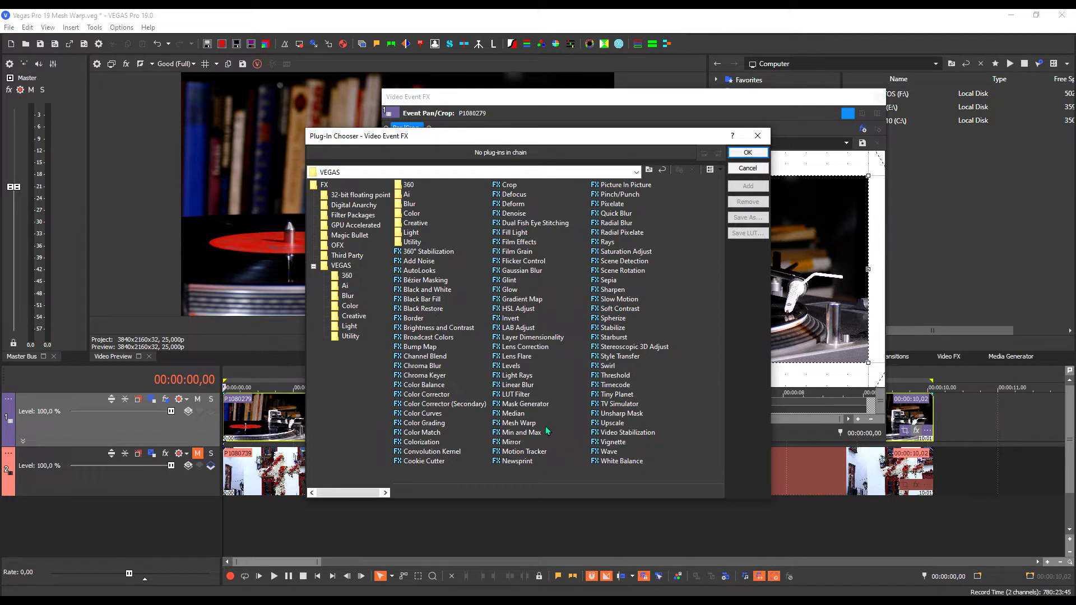
left_click(515, 425)
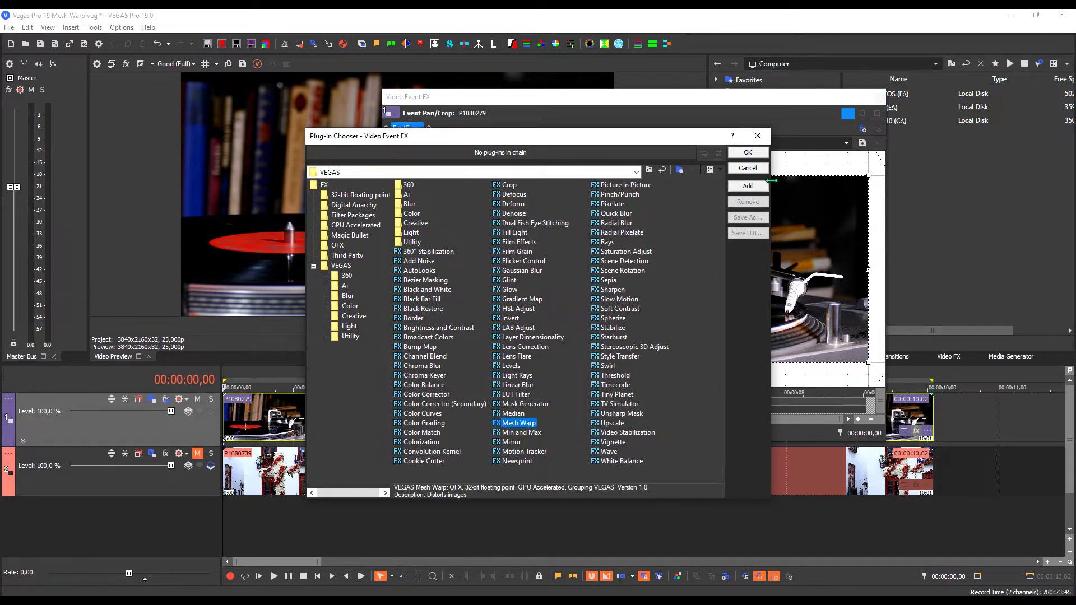
left_click(754, 190)
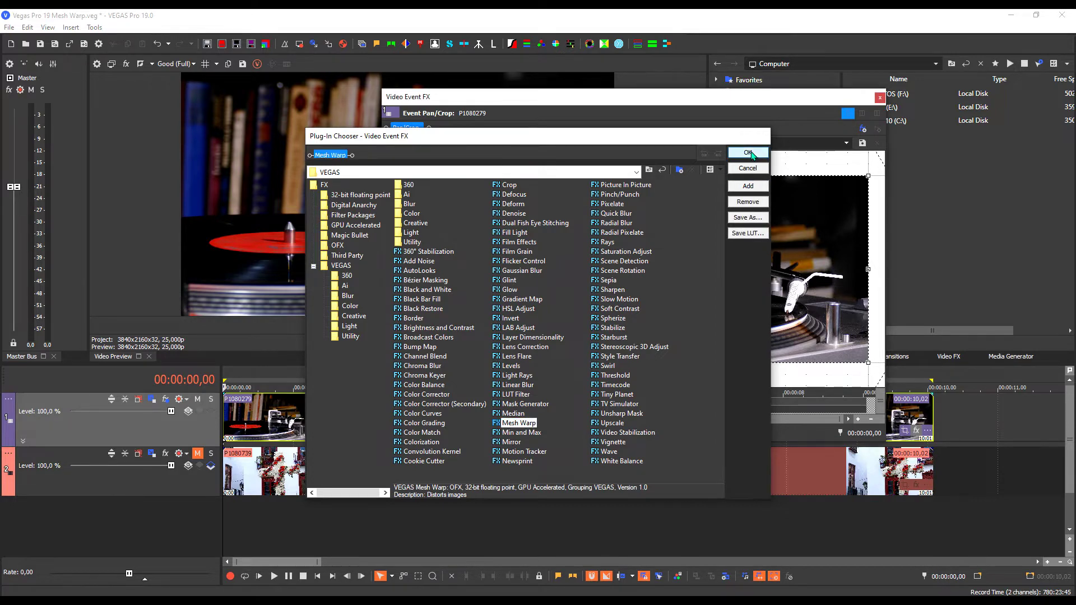
left_click(748, 152)
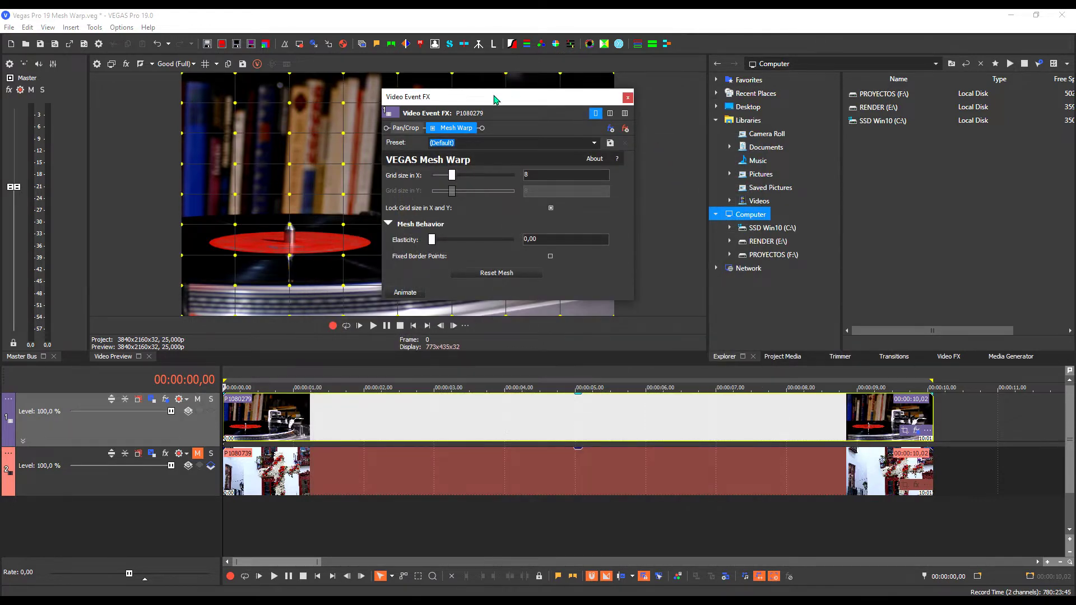
left_click_drag(494, 100, 763, 105)
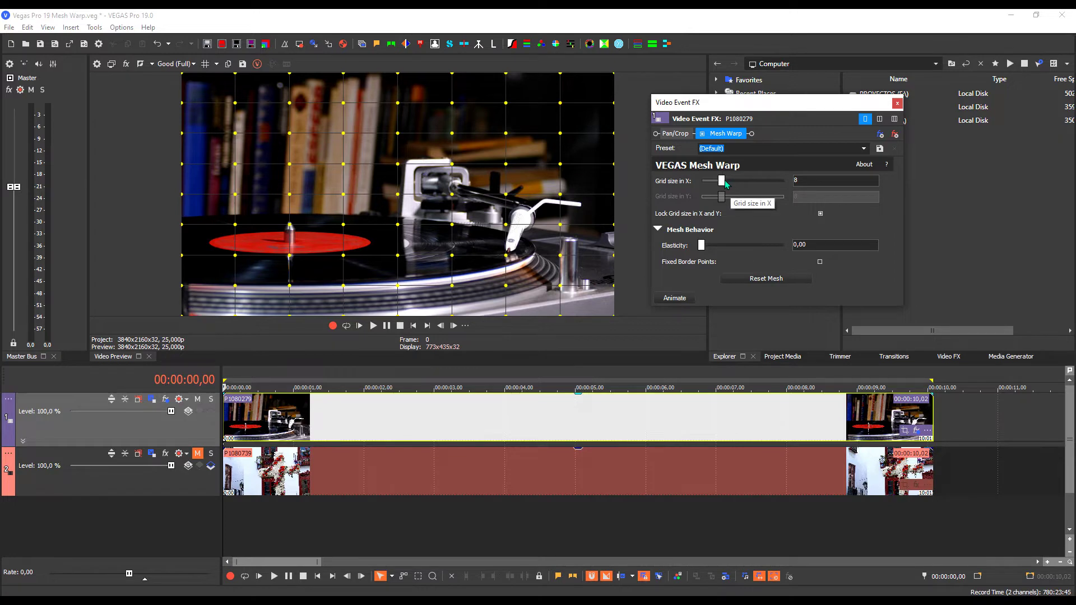
- Set the mesh grid size to 10 and shift individual mesh points to distort the tonearm and the red record label
mouse_move(722, 181)
left_mouse_down()
mouse_move(757, 186)
mouse_move(711, 188)
mouse_move(729, 190)
left_mouse_up()
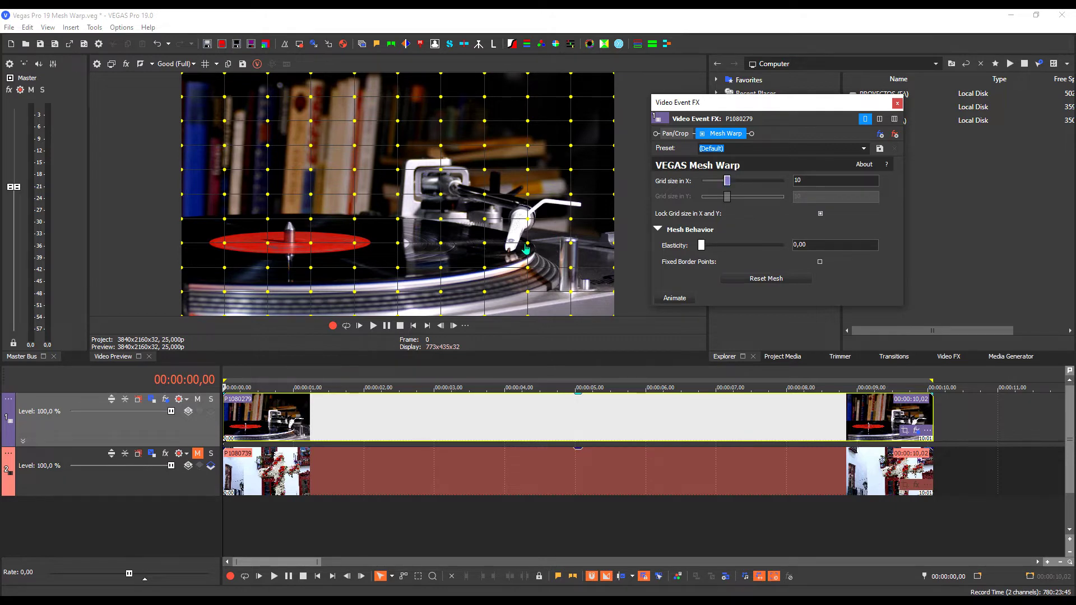
left_click_drag(529, 247, 476, 259)
key("ctrl+z")
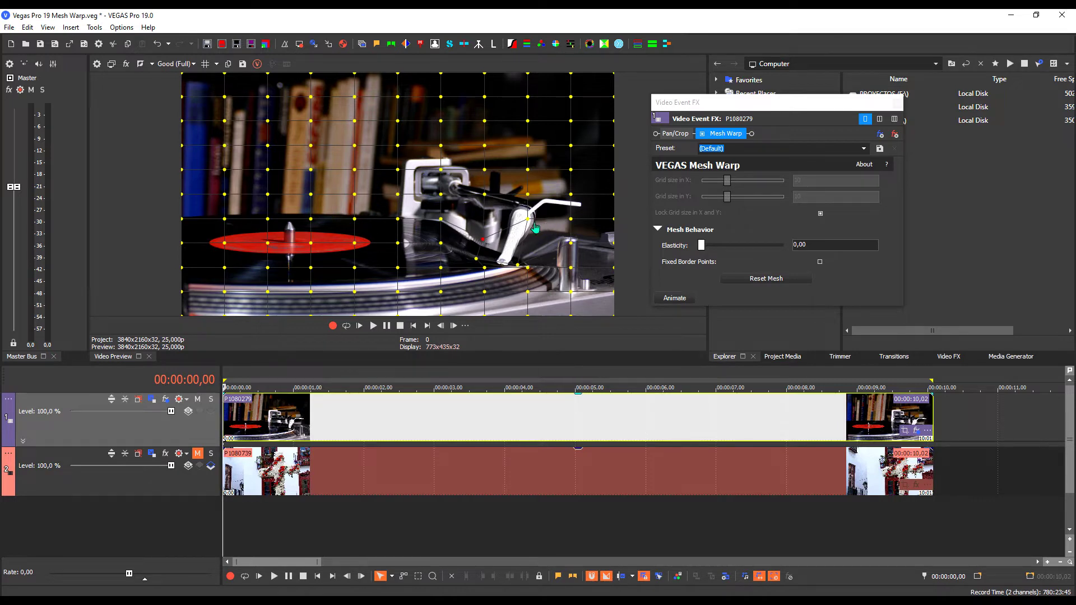
mouse_move(529, 221)
left_mouse_down()
mouse_move(543, 250)
mouse_move(543, 233)
left_mouse_up()
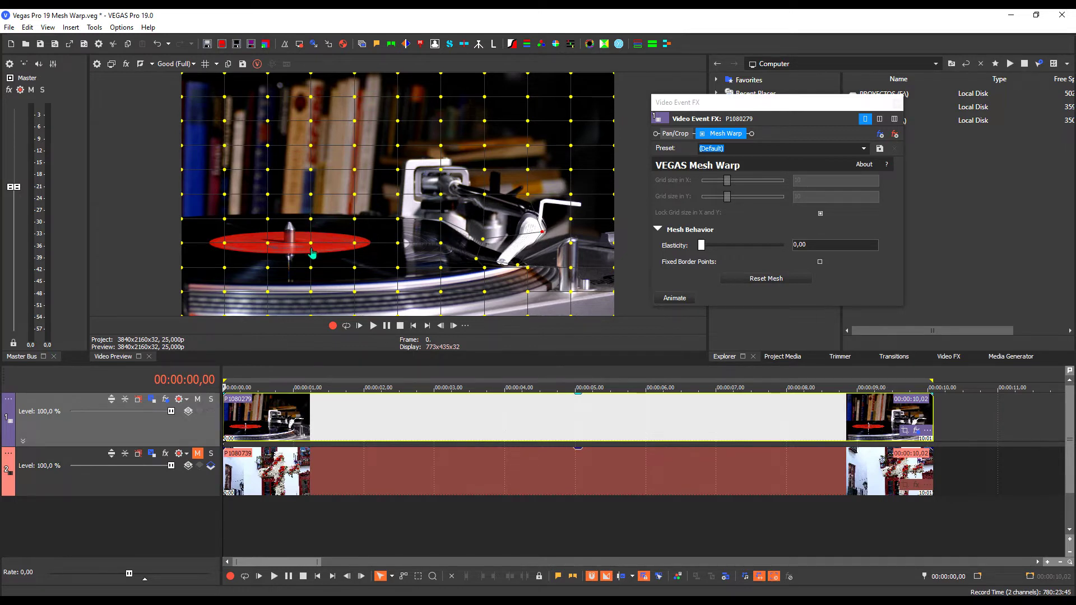
left_click_drag(311, 243, 261, 211)
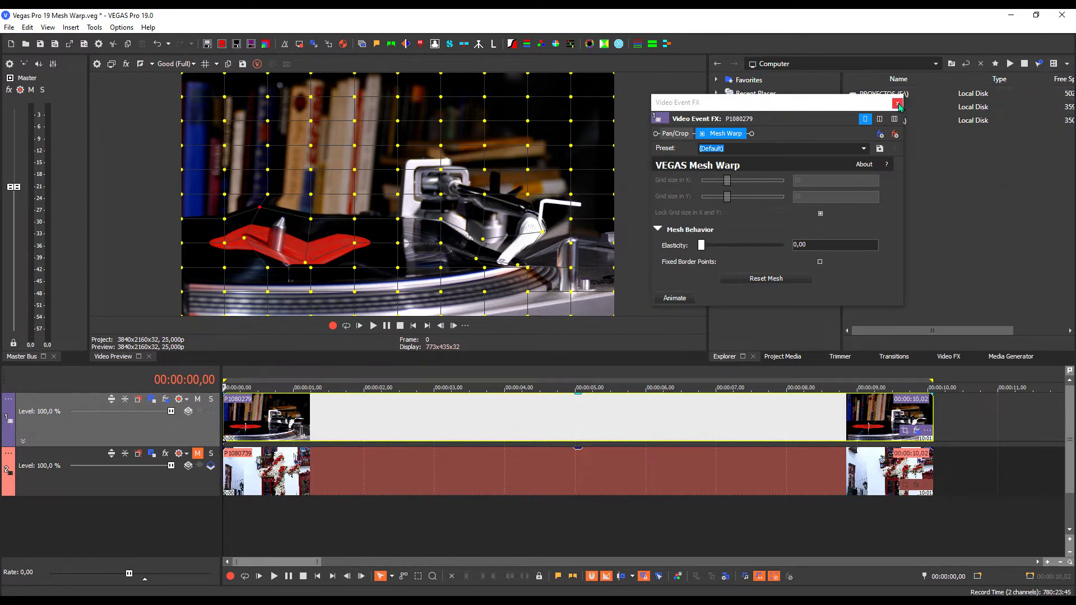
- Close the effect settings and play back the distorted turntable clip
left_click(896, 105)
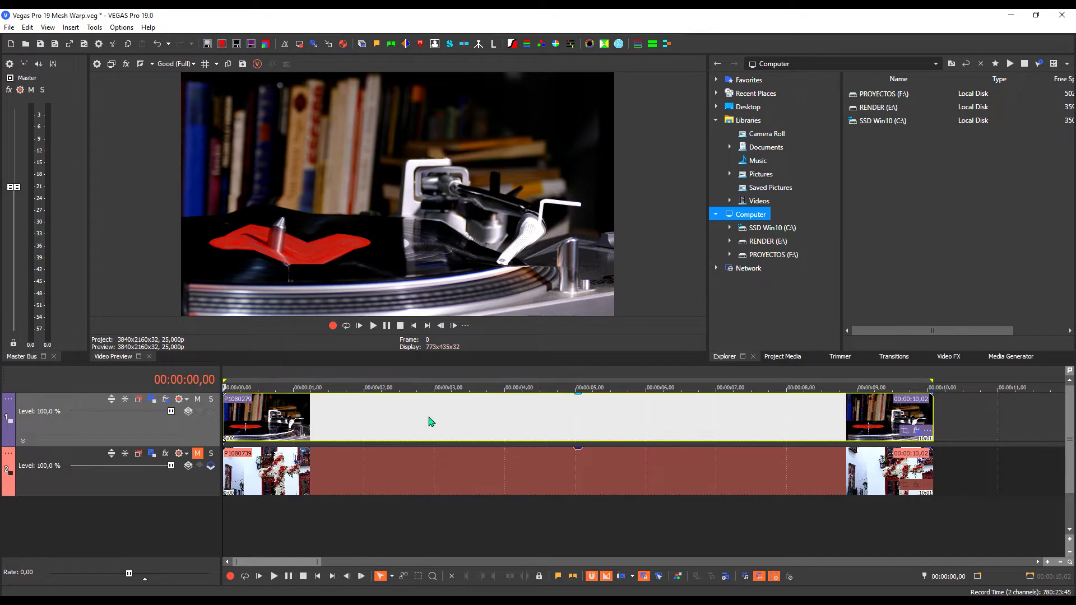
left_click(374, 328)
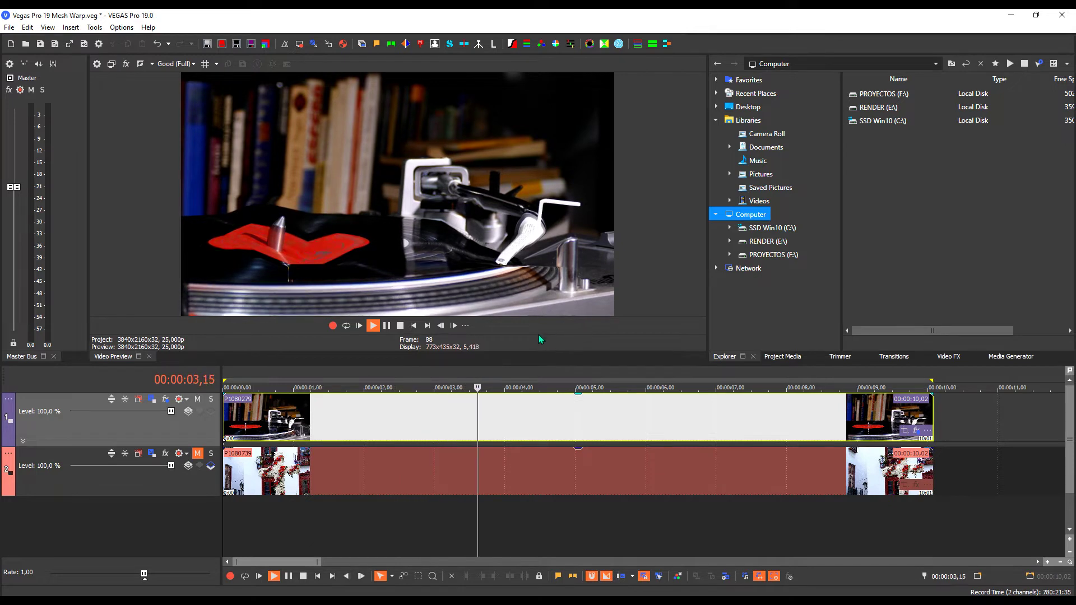
left_click(400, 328)
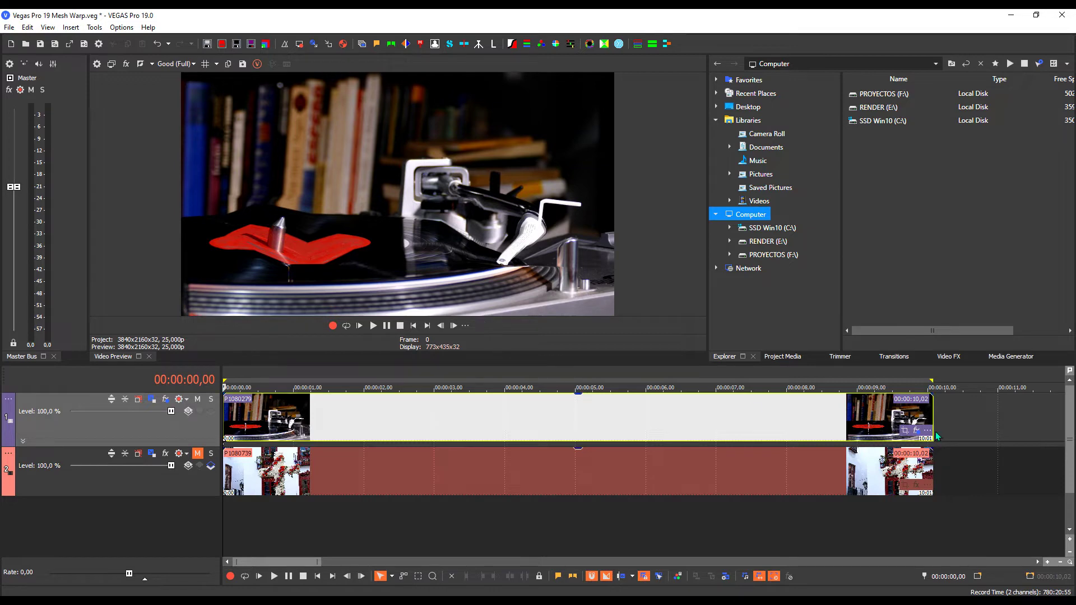
- Set the Mesh Warp grid size of the turntable clip to 1, keeping X and Y locked
left_click(917, 431)
left_click_drag(596, 90, 846, 102)
mouse_move(765, 178)
left_mouse_down()
mouse_move(792, 182)
mouse_move(761, 186)
mouse_move(791, 185)
mouse_move(746, 185)
left_mouse_up()
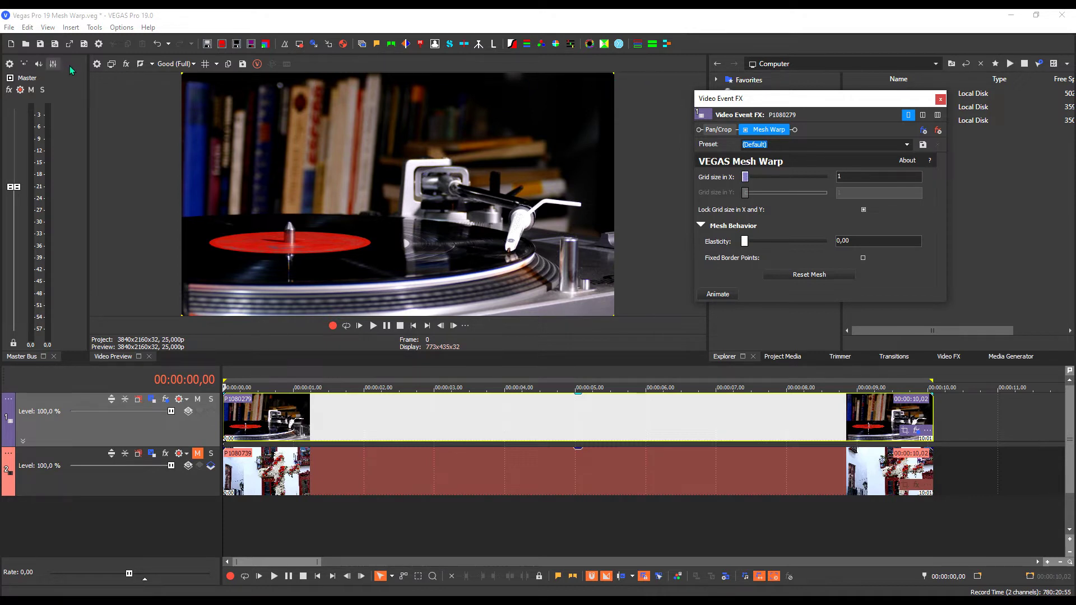
left_click(940, 99)
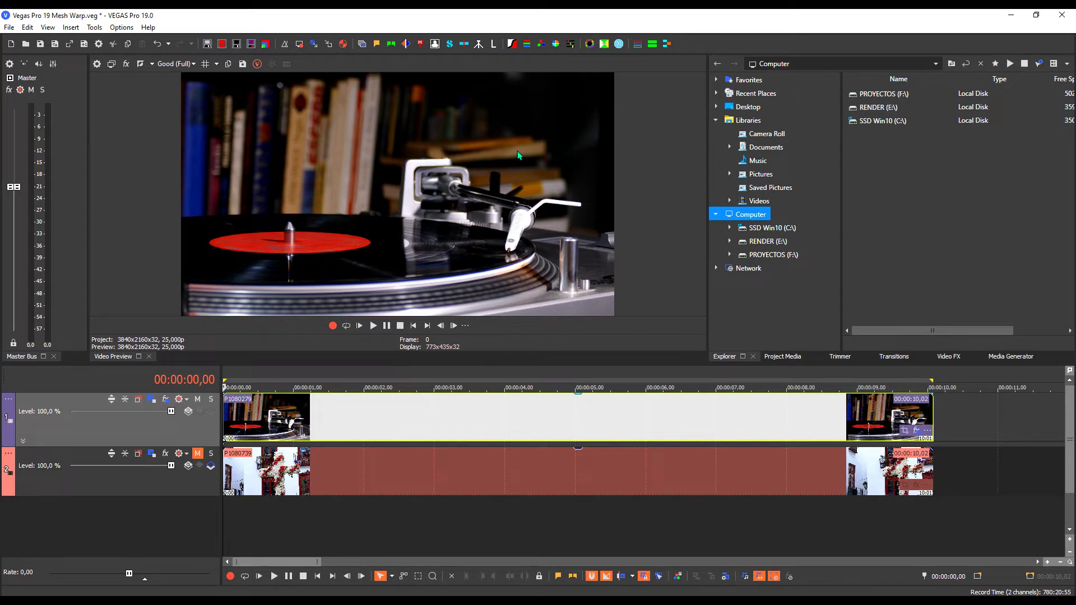
- Reopen the turntable clip's Mesh Warp settings and unmute the lower video track
left_click(917, 431)
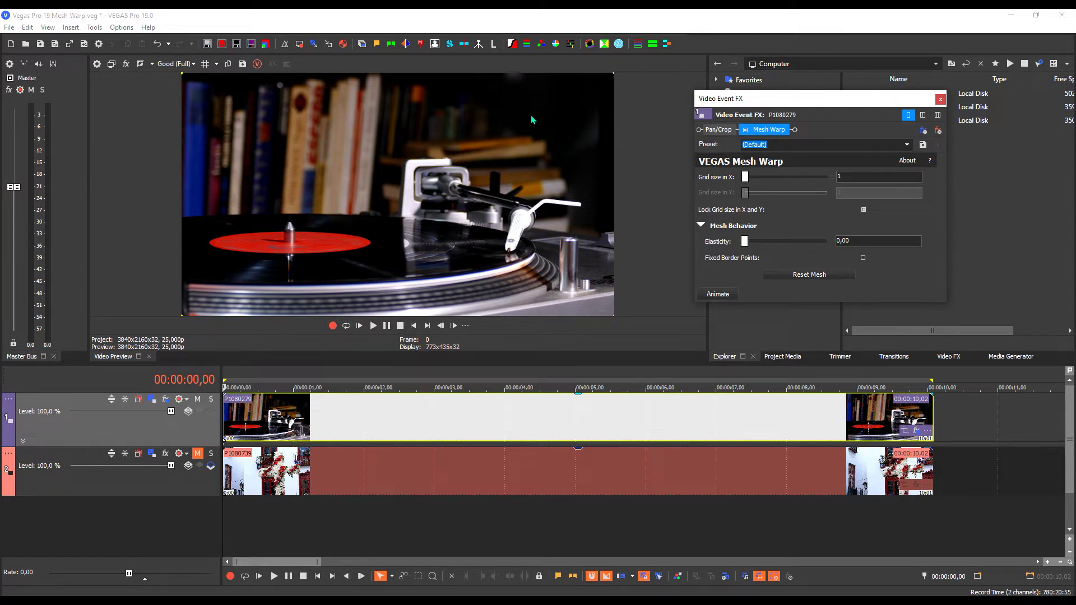
left_click(198, 453)
left_click(197, 453)
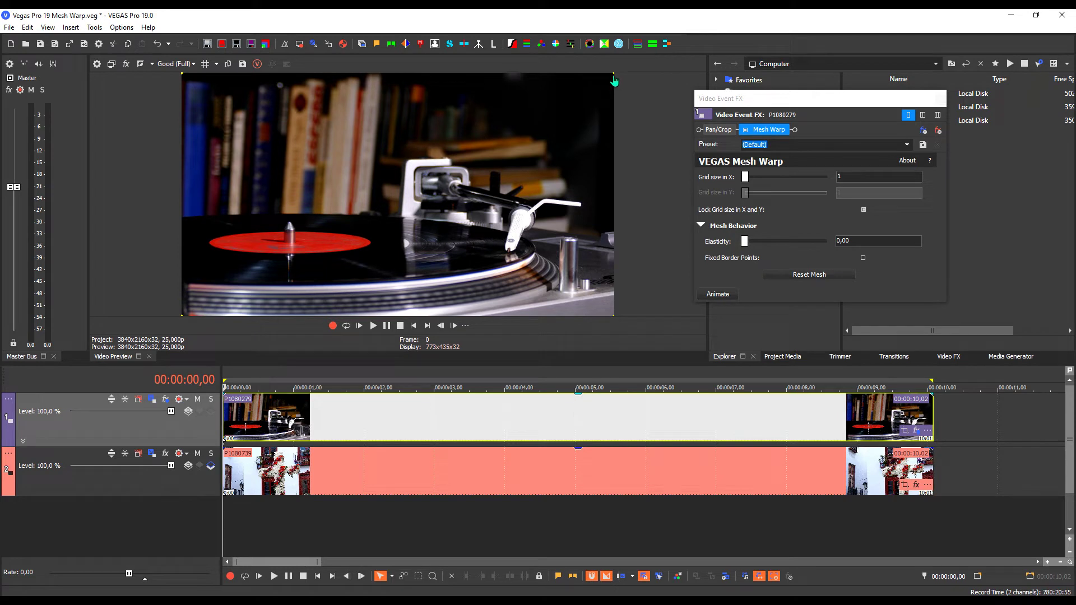
- Move the four mesh corners to shrink the turntable clip into a small rectangle on the white wall below the flower cross's arm, and preview it
left_click_drag(614, 80, 182, 74)
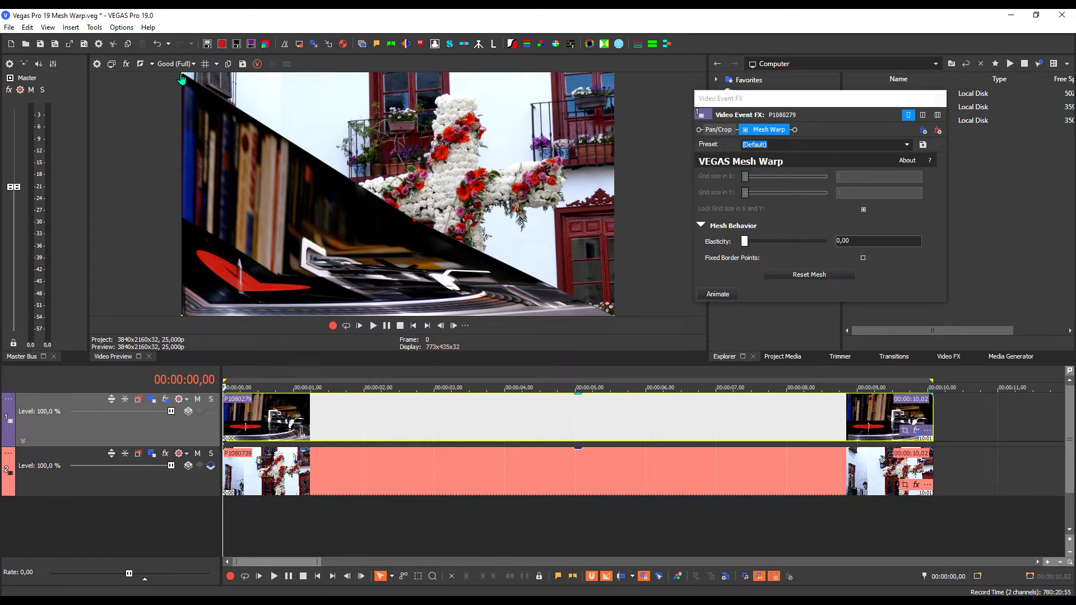
left_click_drag(182, 78, 287, 242)
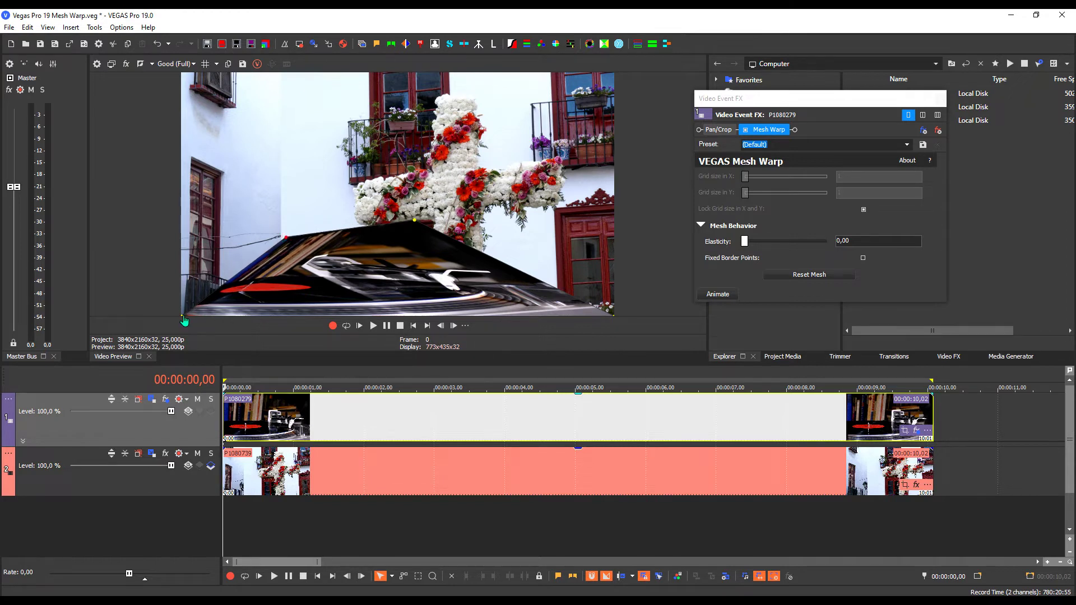
left_click_drag(186, 321, 289, 302)
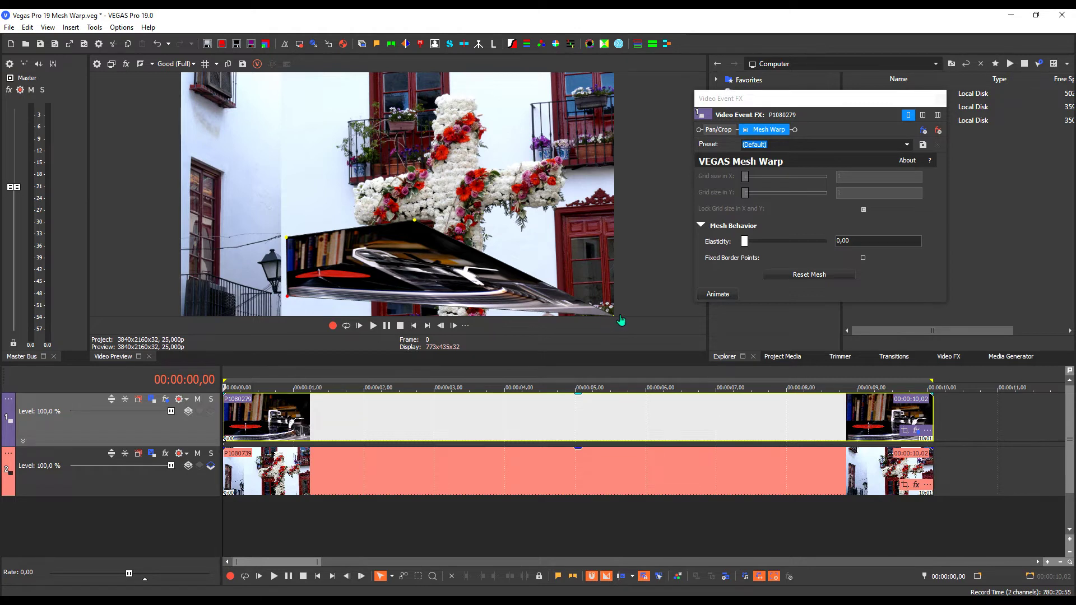
left_click_drag(614, 319, 365, 296)
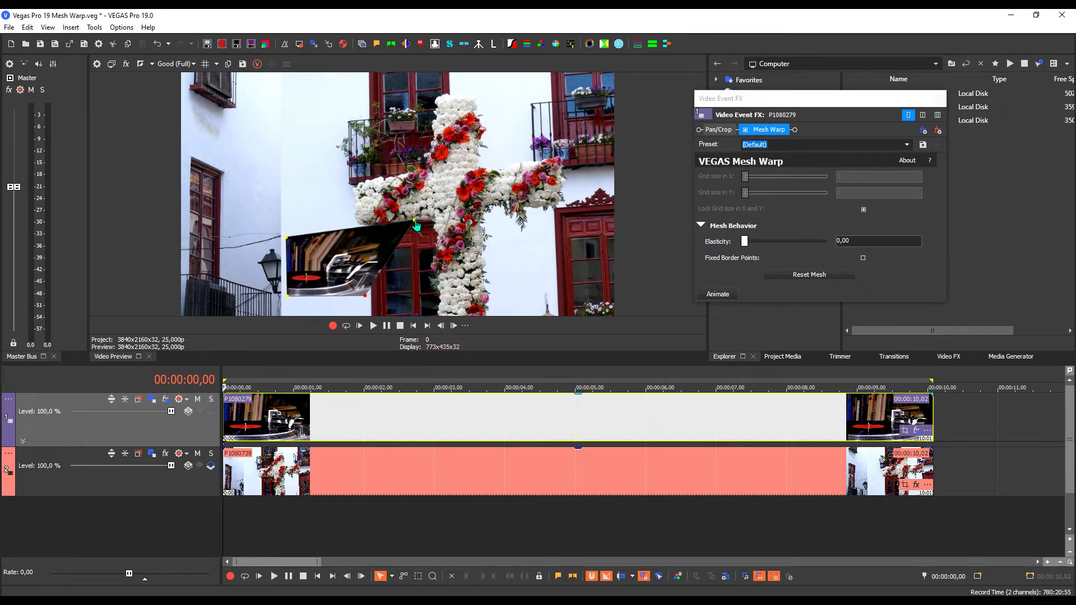
left_click_drag(420, 225, 366, 243)
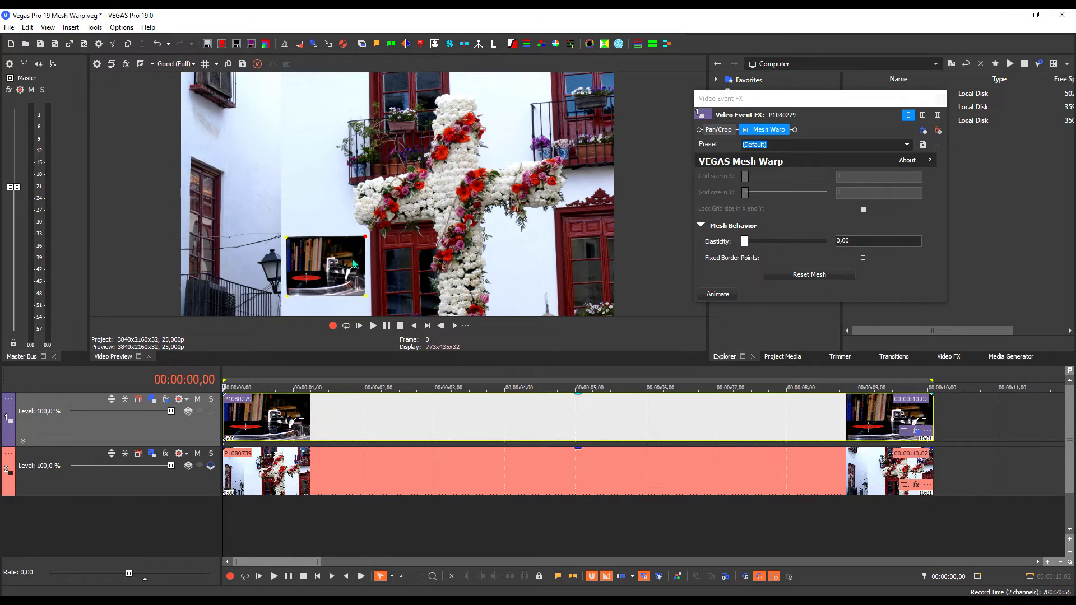
left_click(373, 326)
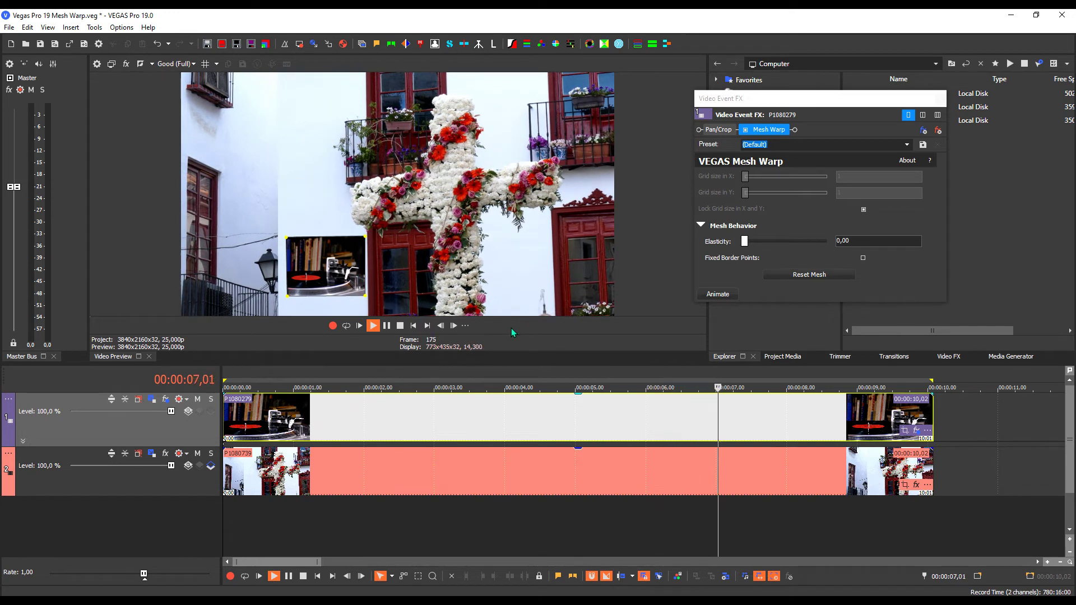
left_click(398, 327)
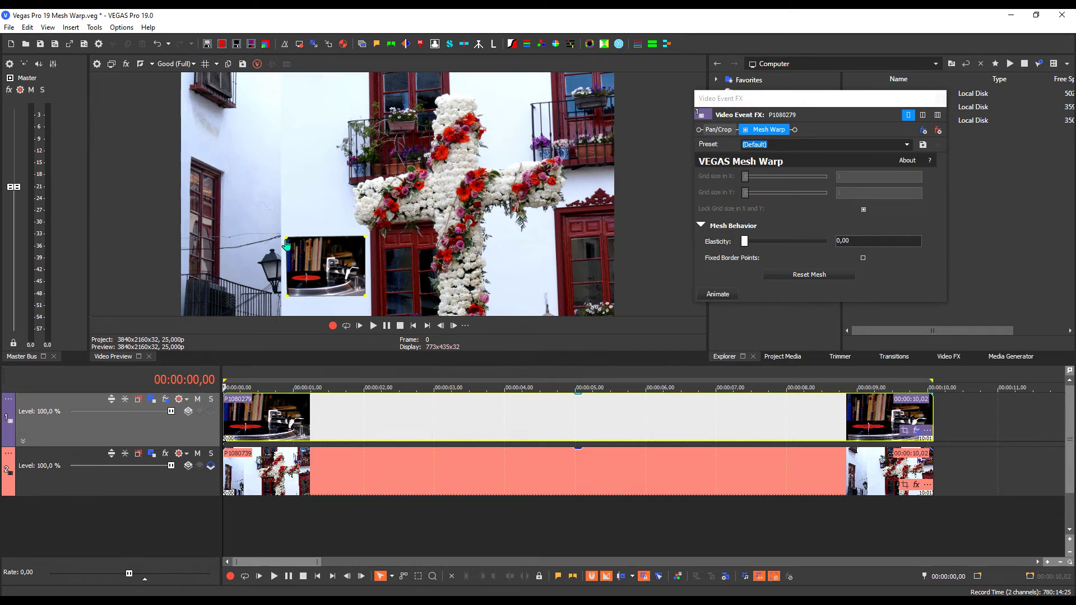
- Reposition the four mesh corners so the turntable clip lies in perspective on the side wall above the street lamp, and preview it
left_click_drag(286, 244, 234, 176)
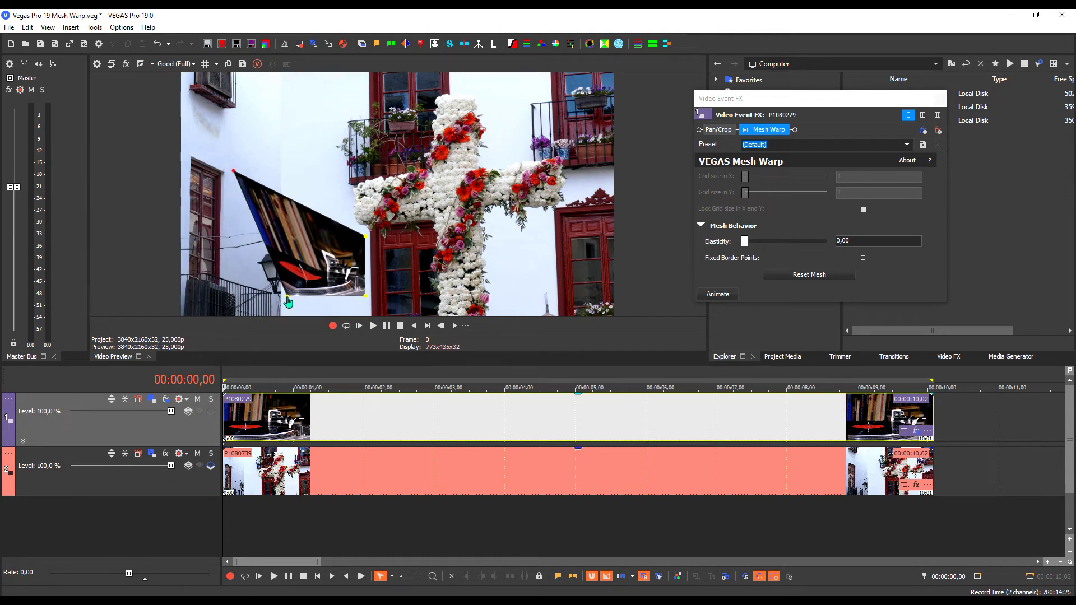
left_click_drag(287, 295, 232, 247)
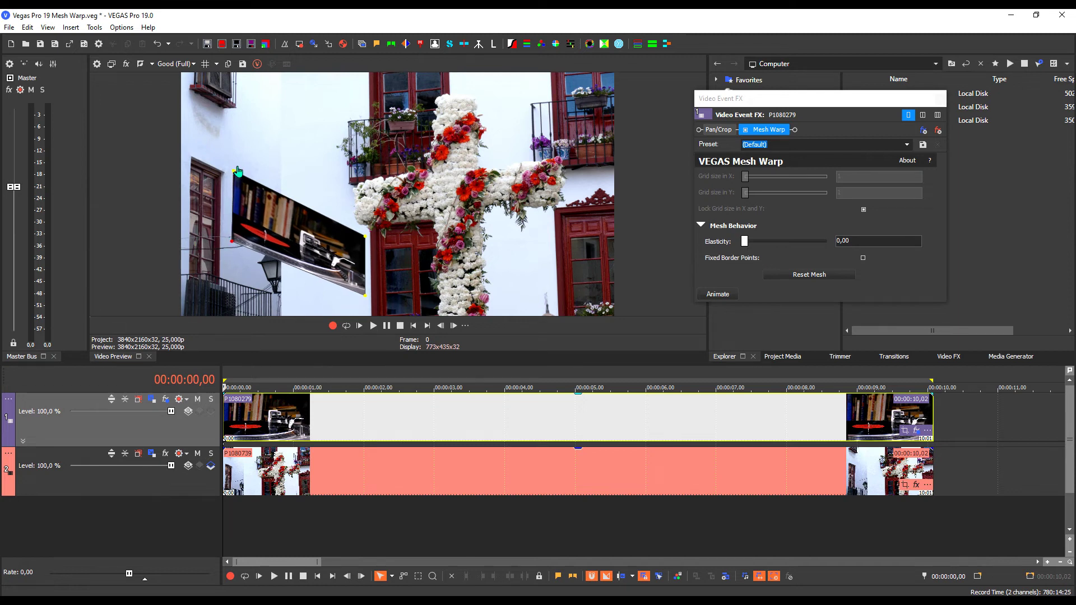
left_click_drag(235, 174, 228, 171)
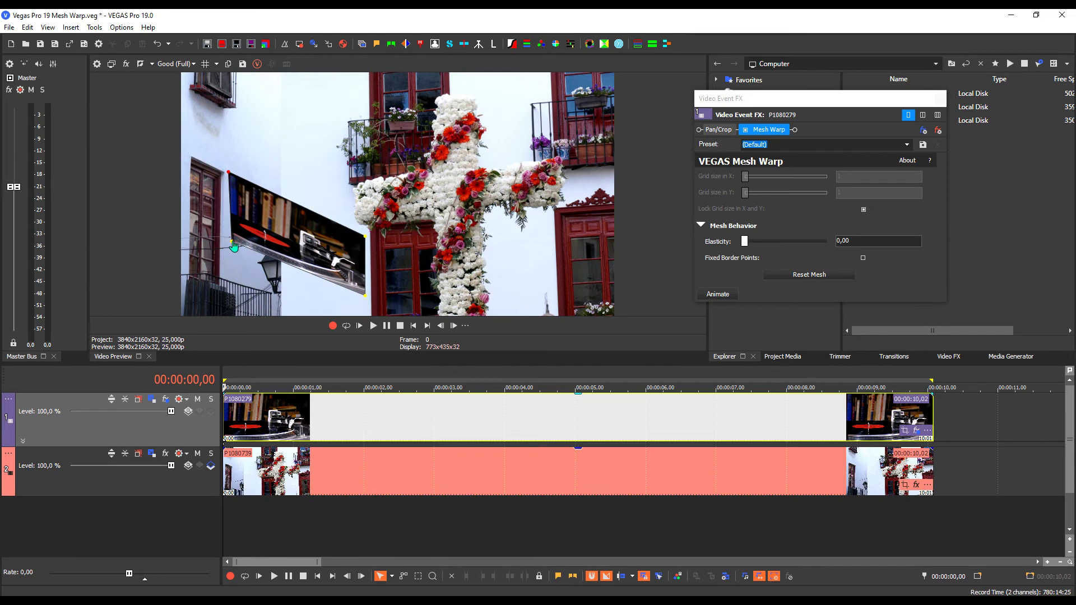
left_click_drag(231, 243, 229, 241)
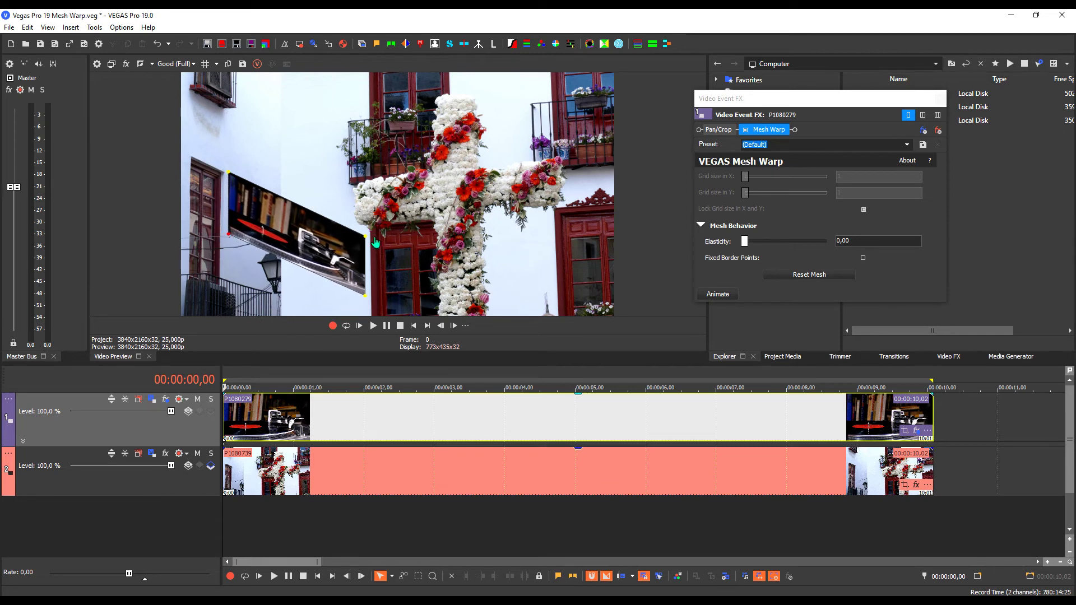
left_click_drag(368, 242, 275, 196)
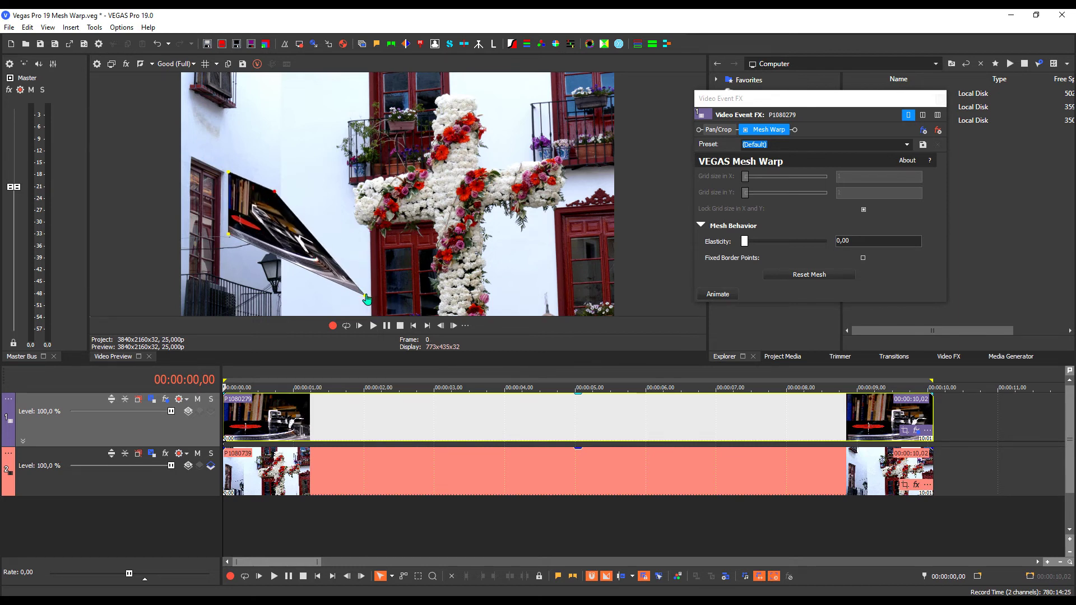
left_click_drag(367, 299, 273, 240)
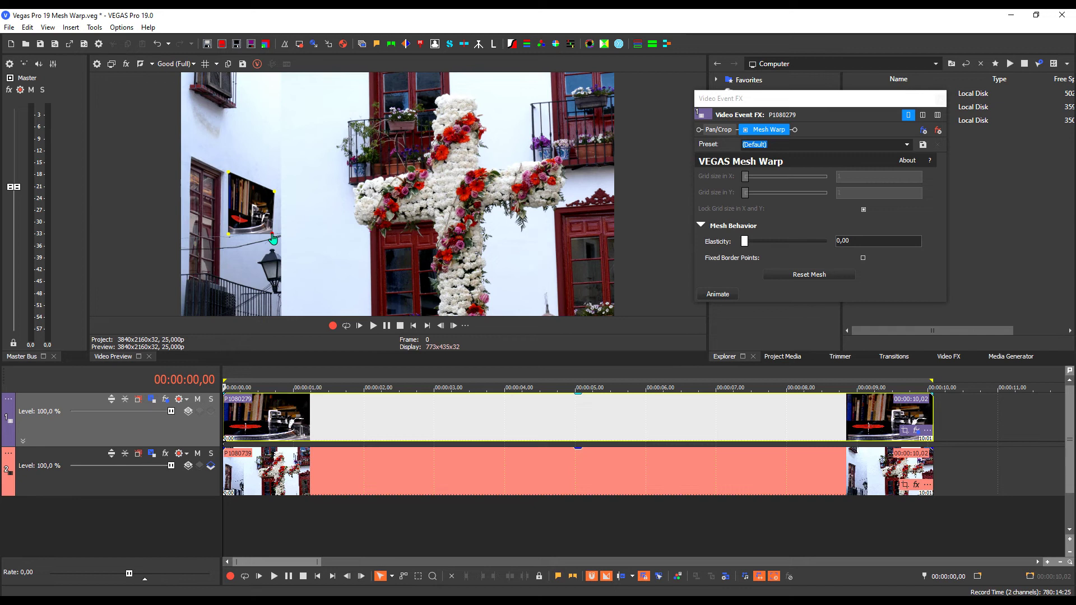
left_click_drag(273, 239, 272, 247)
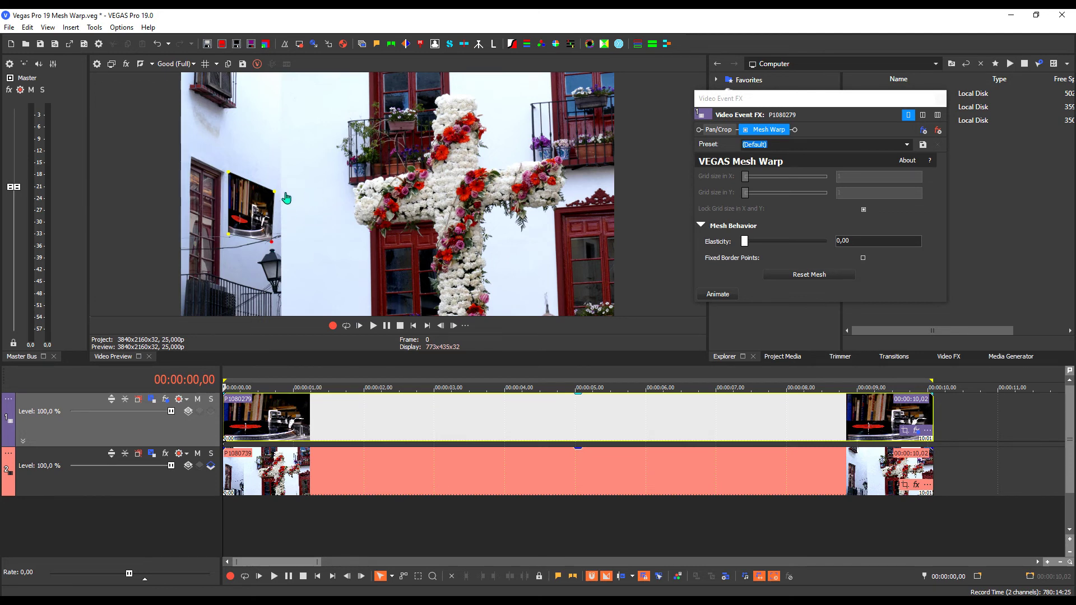
left_click(372, 325)
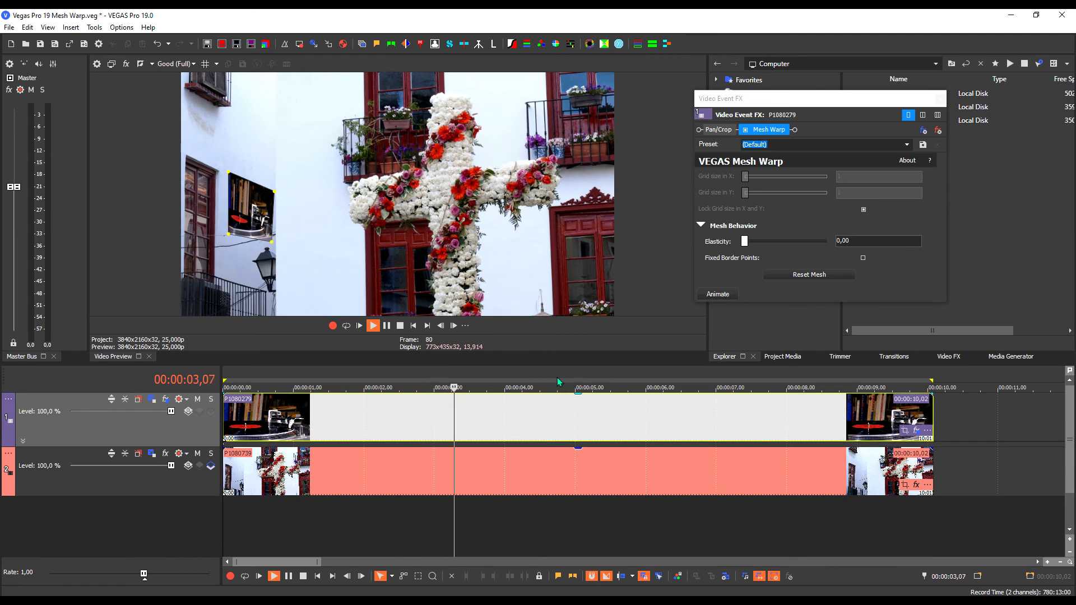
left_click(400, 325)
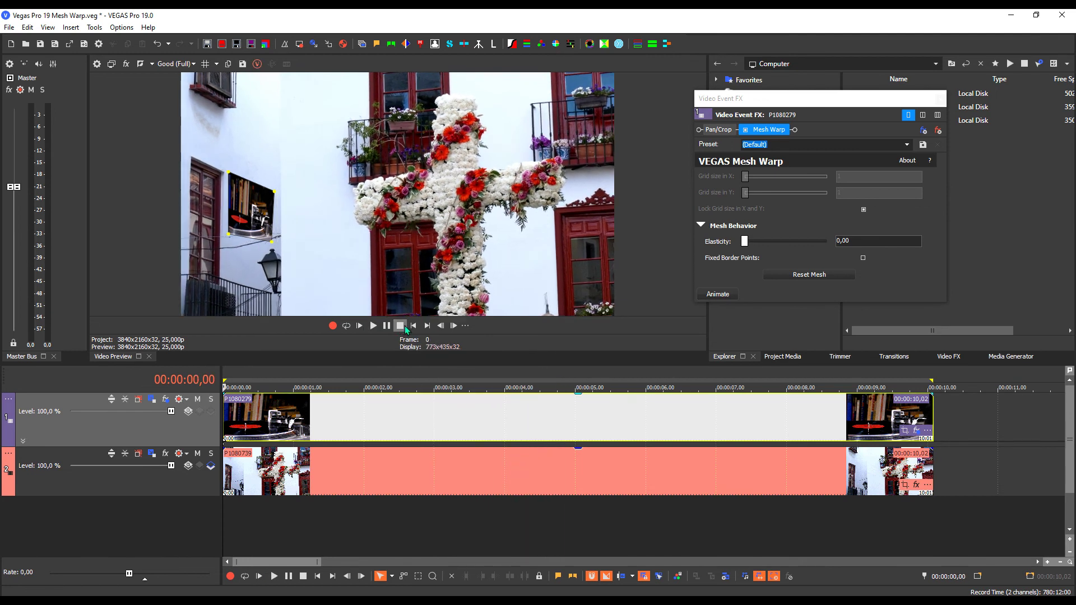